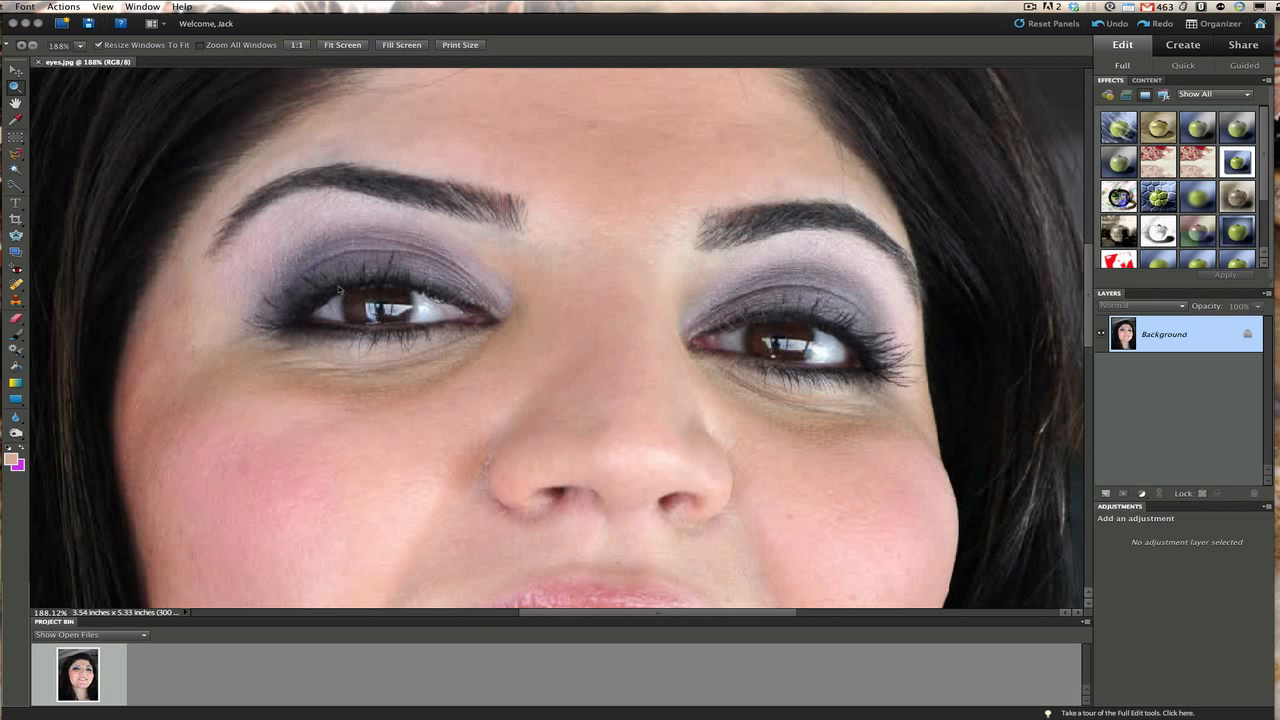
# Duplicate the Background layer of eyes.jpg to retouch the eyes on a separate copy
pyautogui.scroll(-2, 338, 289)
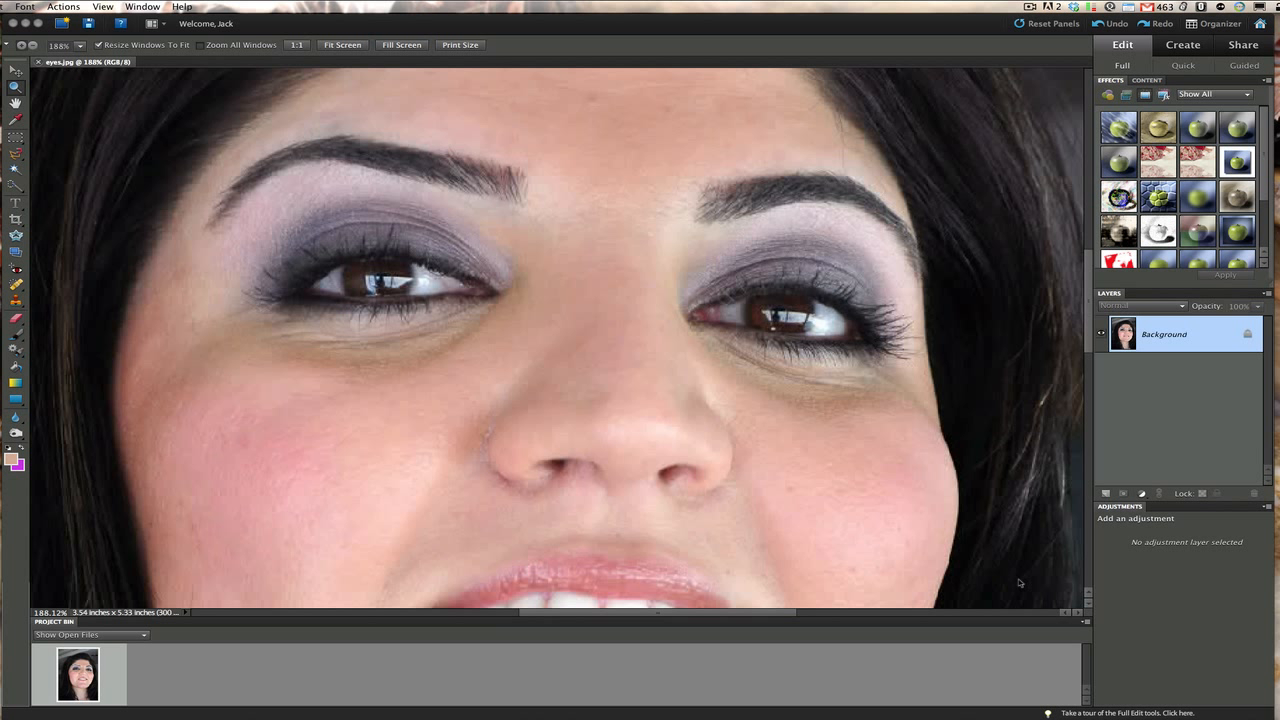
pyautogui.click(1165, 407)
pyautogui.press('super+j')
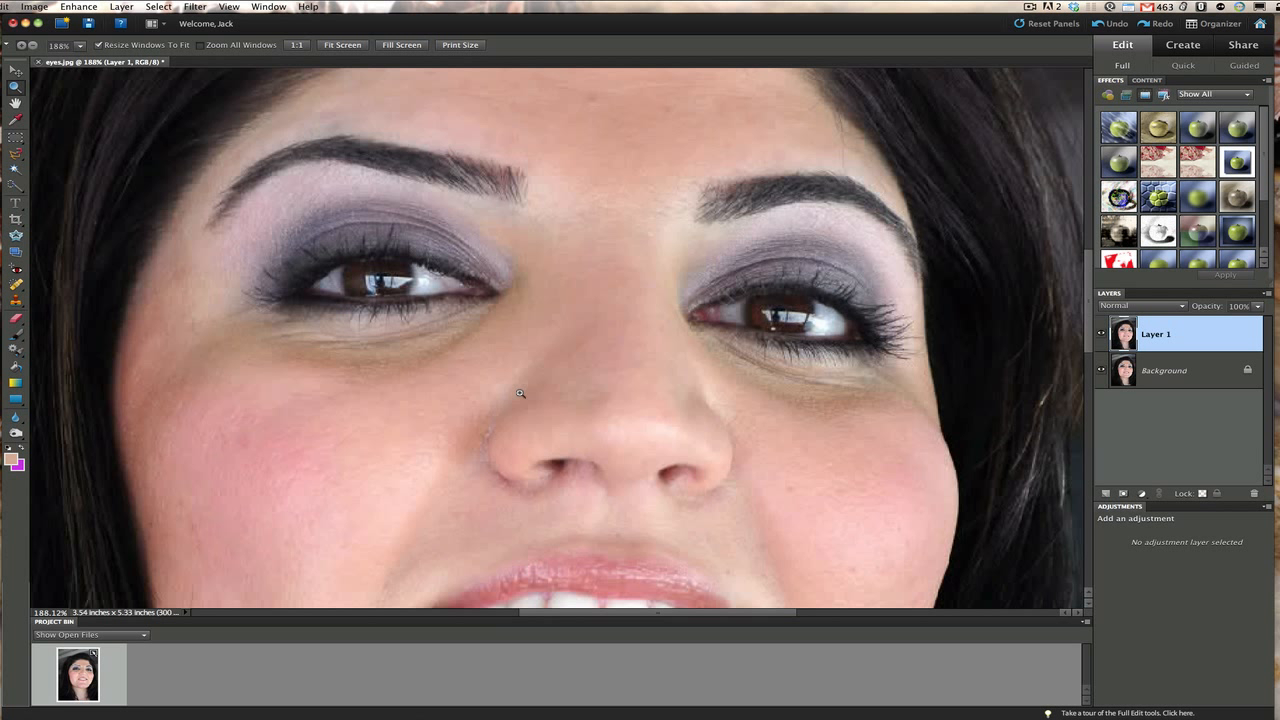
# Sample a light skin tone from the cheek below the left-hand eye as the foreground color and activate the Brush tool
pyautogui.click(11, 459)
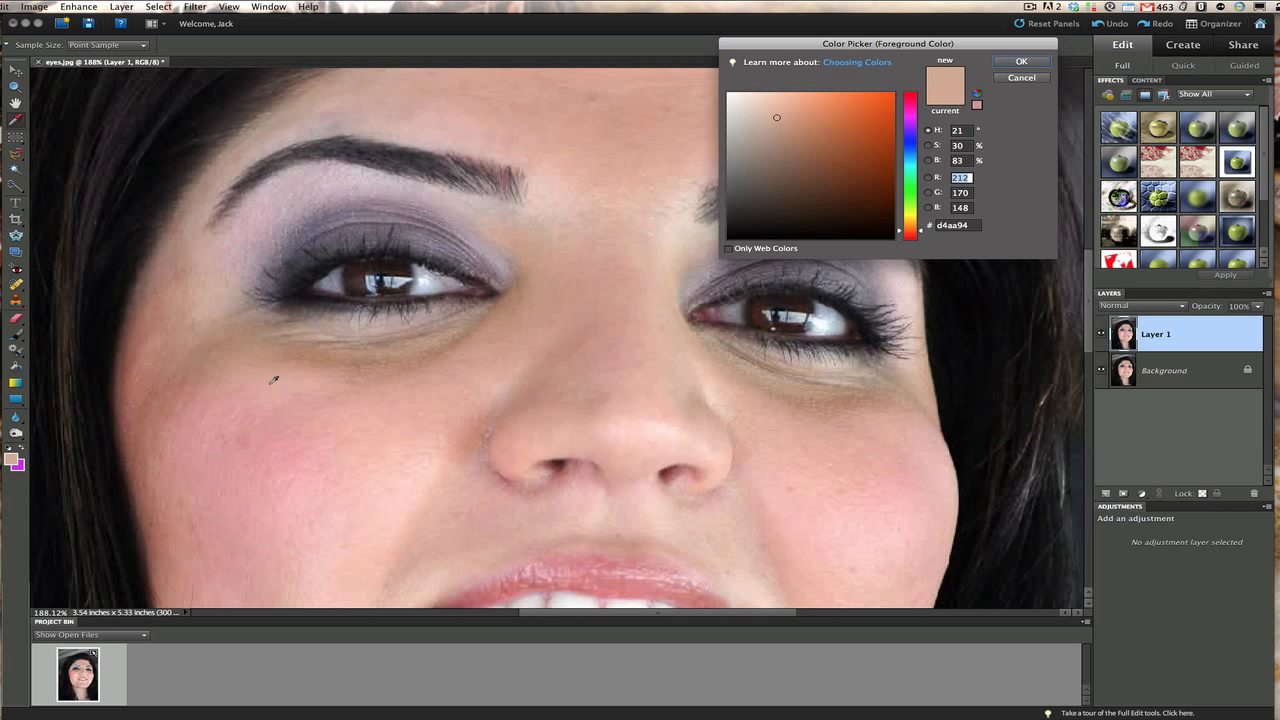
pyautogui.click(392, 394)
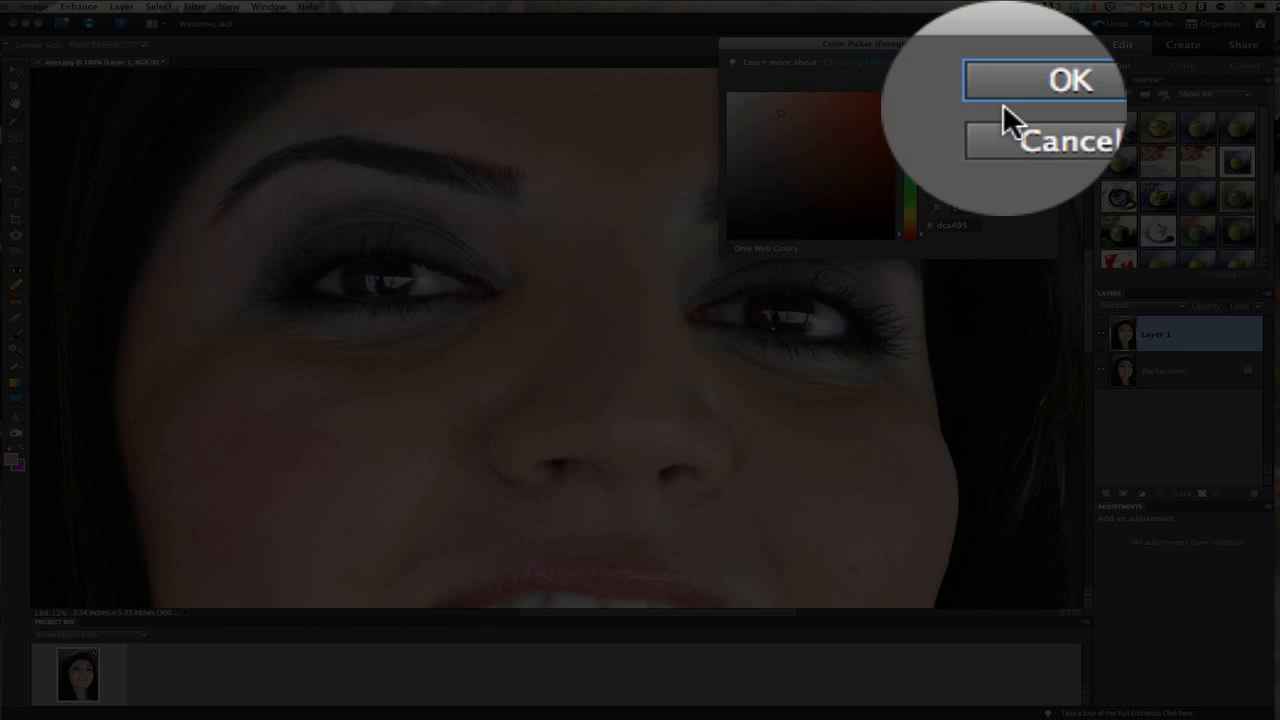
pyautogui.click(1021, 61)
pyautogui.press('z')
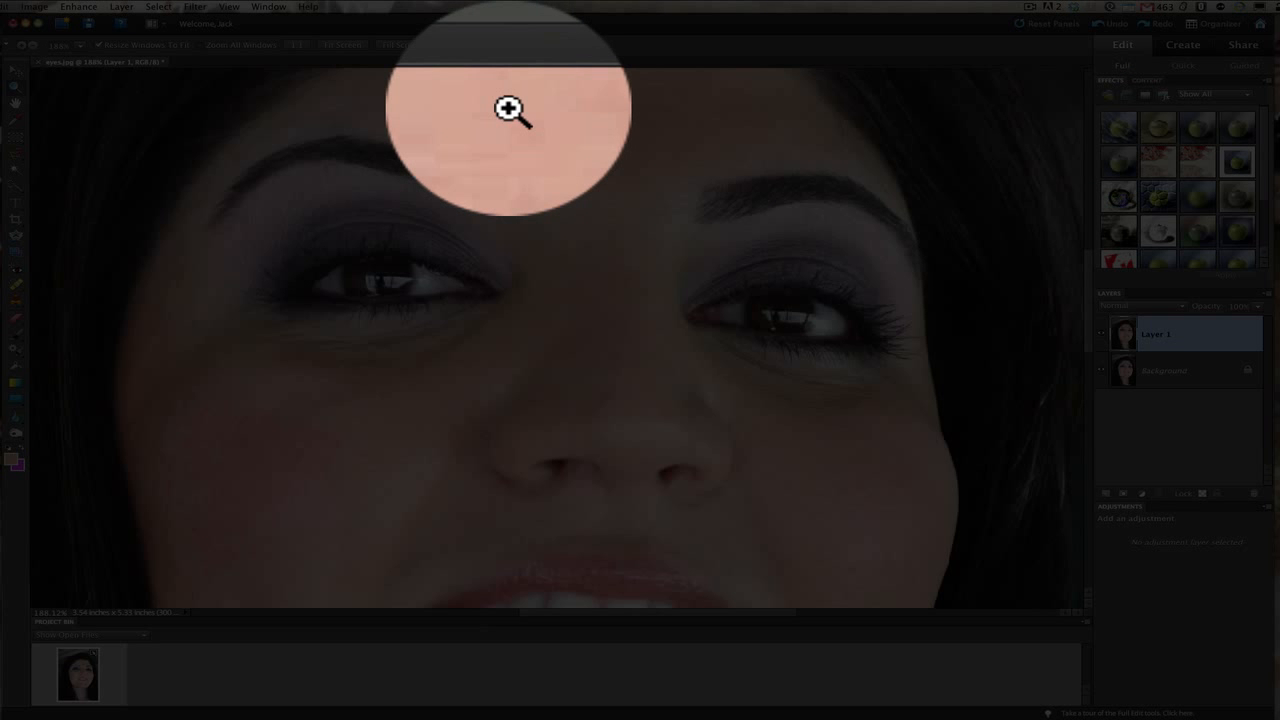
pyautogui.click(12, 342)
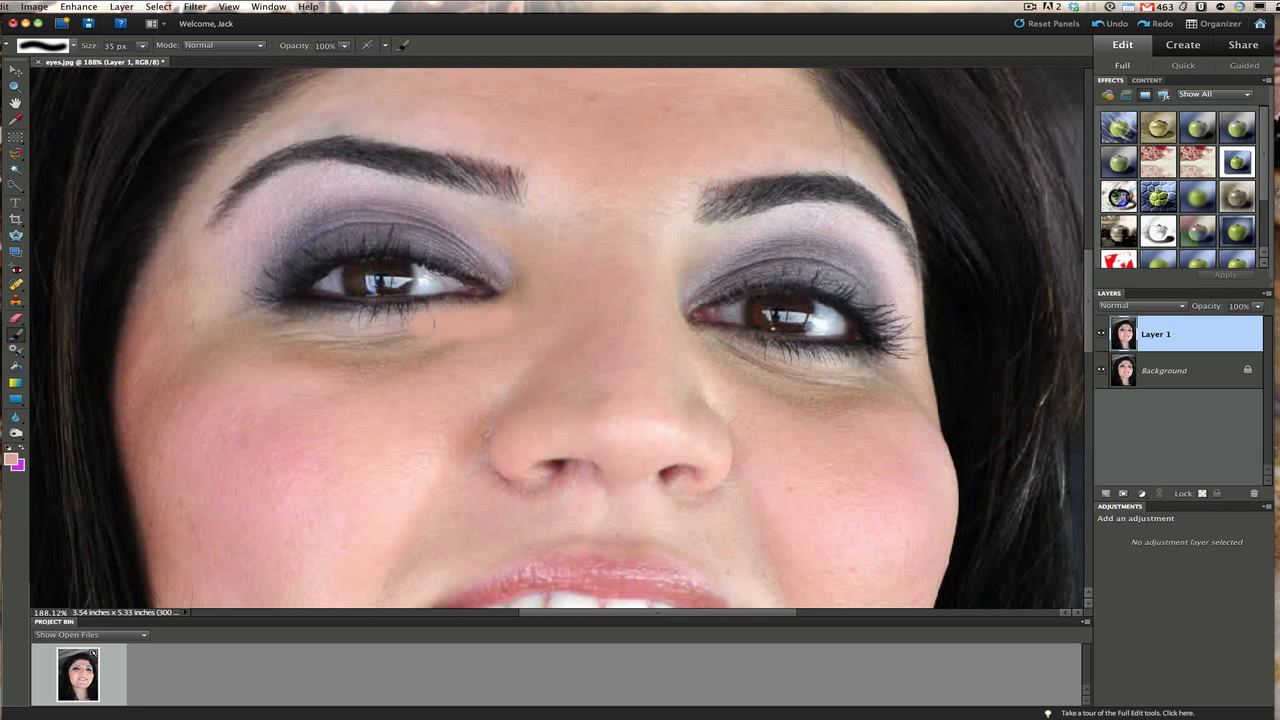
# Try covering the dark circle under the left-hand eye with the brush at 100% opacity
pyautogui.moveTo(421, 324); pyautogui.dragTo(303, 327)
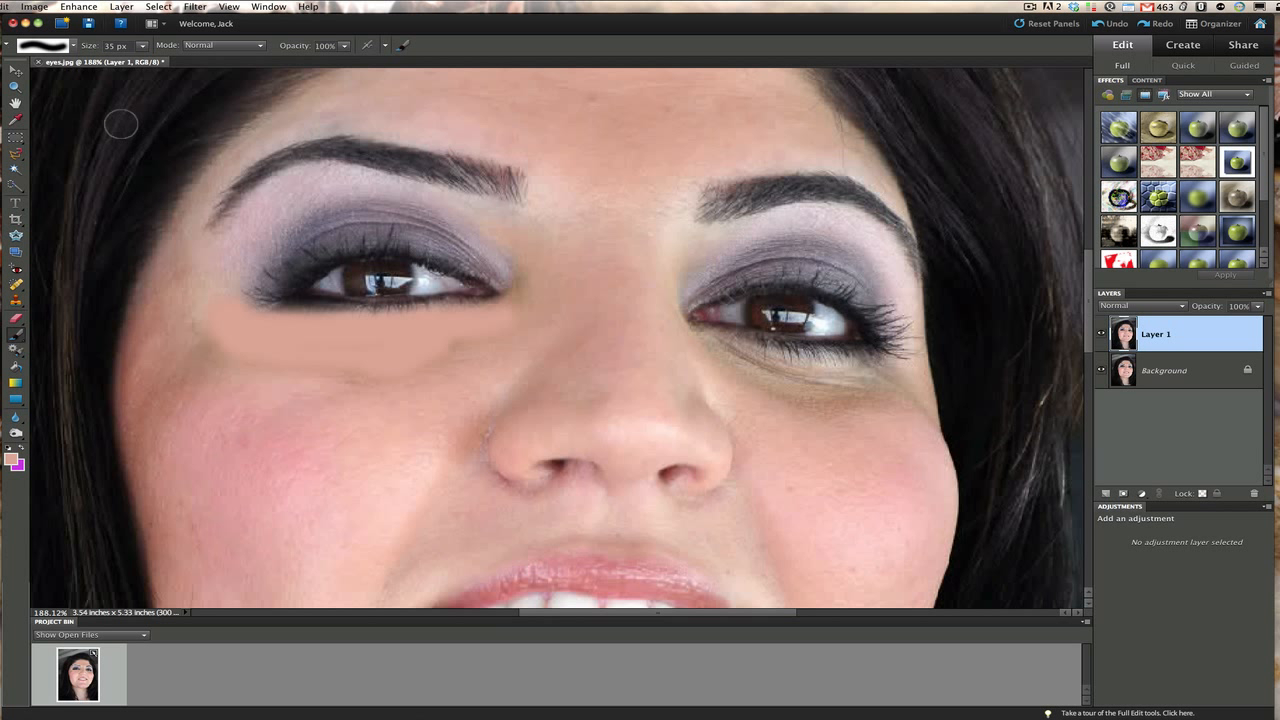
pyautogui.click(1112, 24)
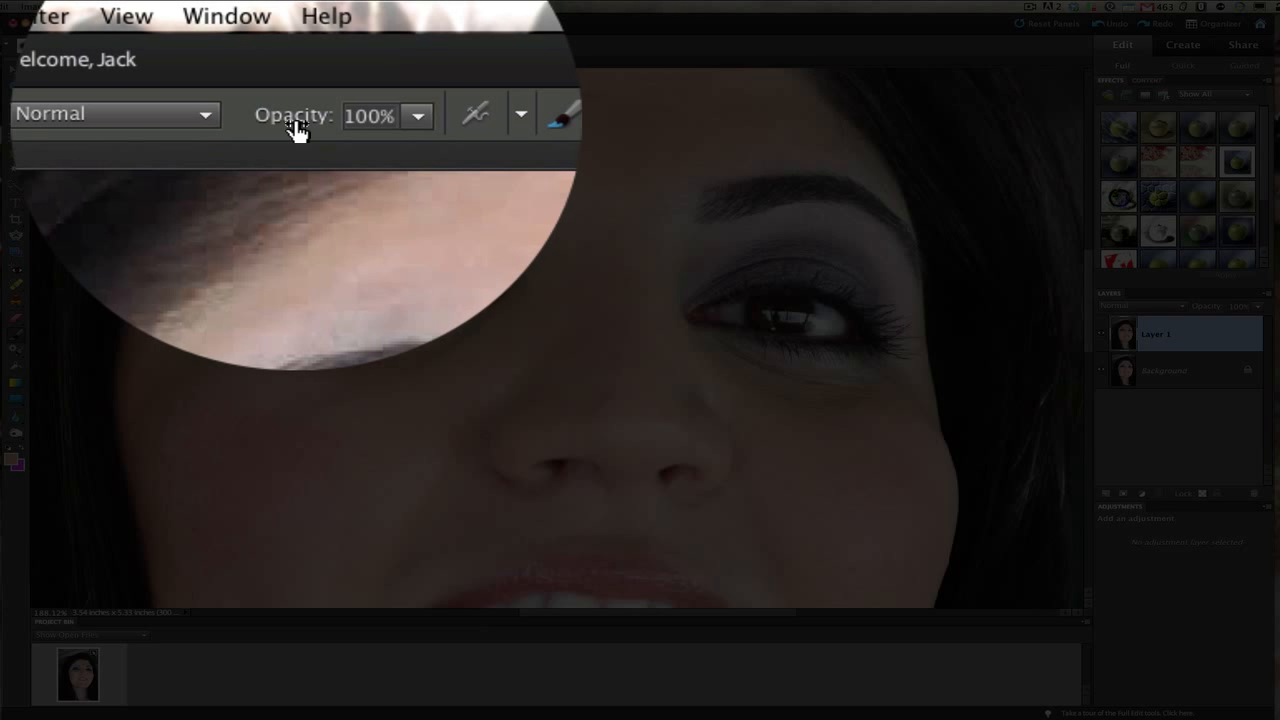
# Lower the brush opacity to 10% and resample a pinkish skin tone near the left-hand eye as the foreground color
pyautogui.moveTo(297, 129); pyautogui.dragTo(243, 130)
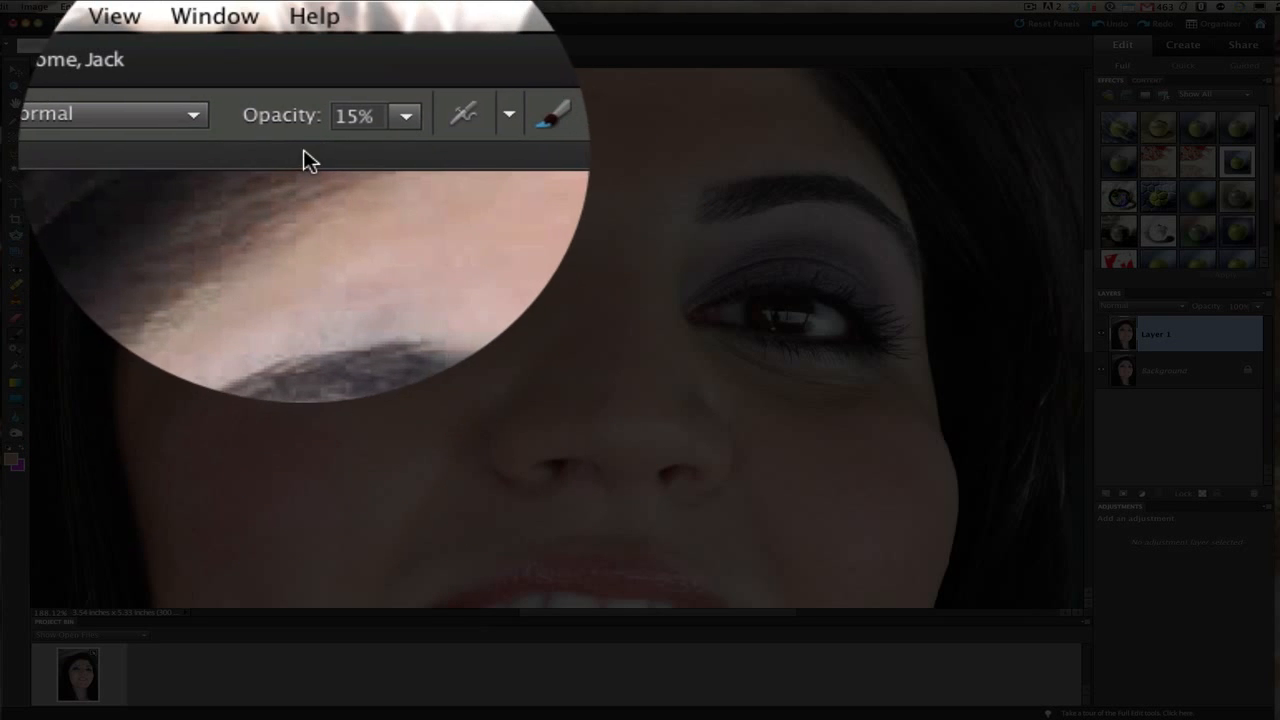
pyautogui.moveTo(300, 126); pyautogui.dragTo(294, 127)
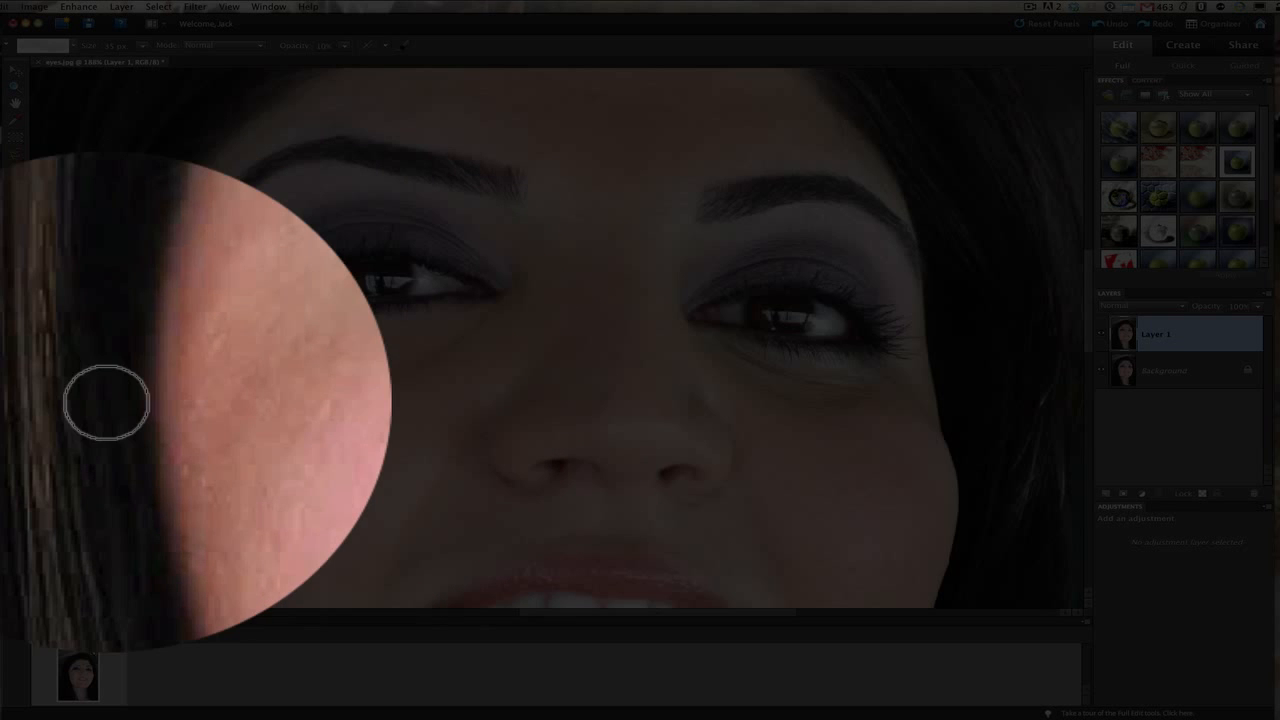
pyautogui.click(108, 464)
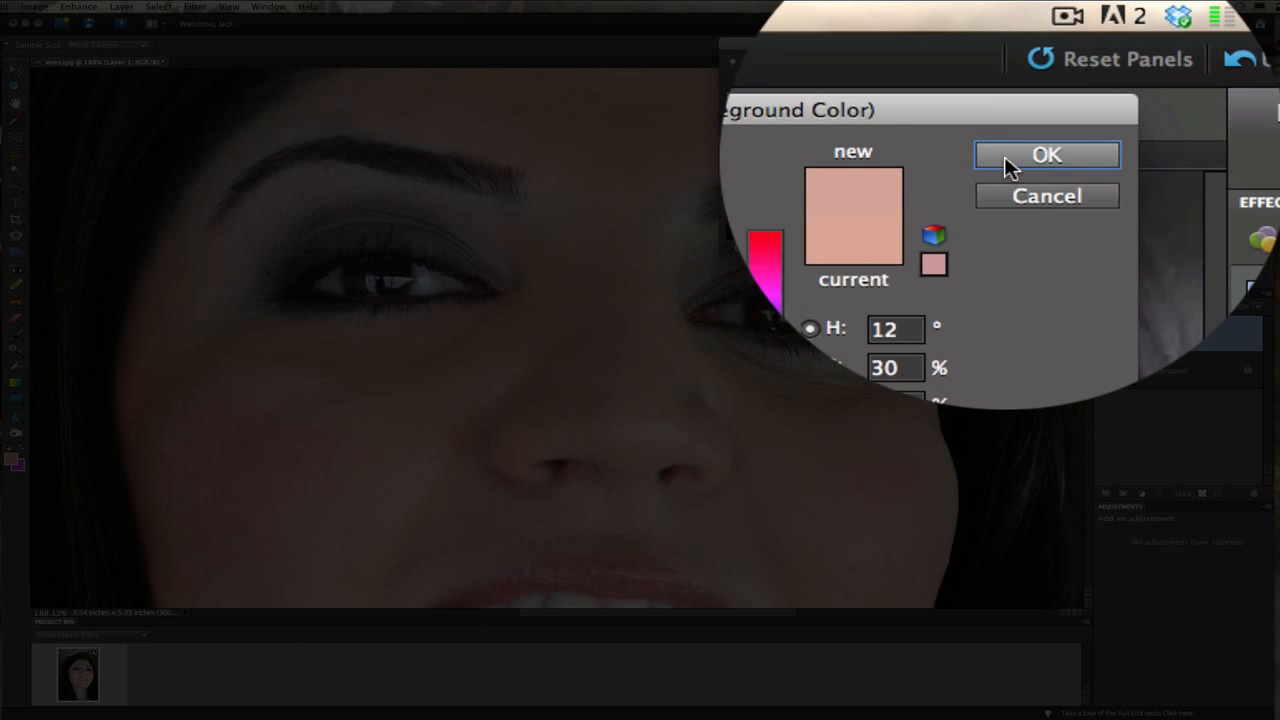
pyautogui.click(1021, 61)
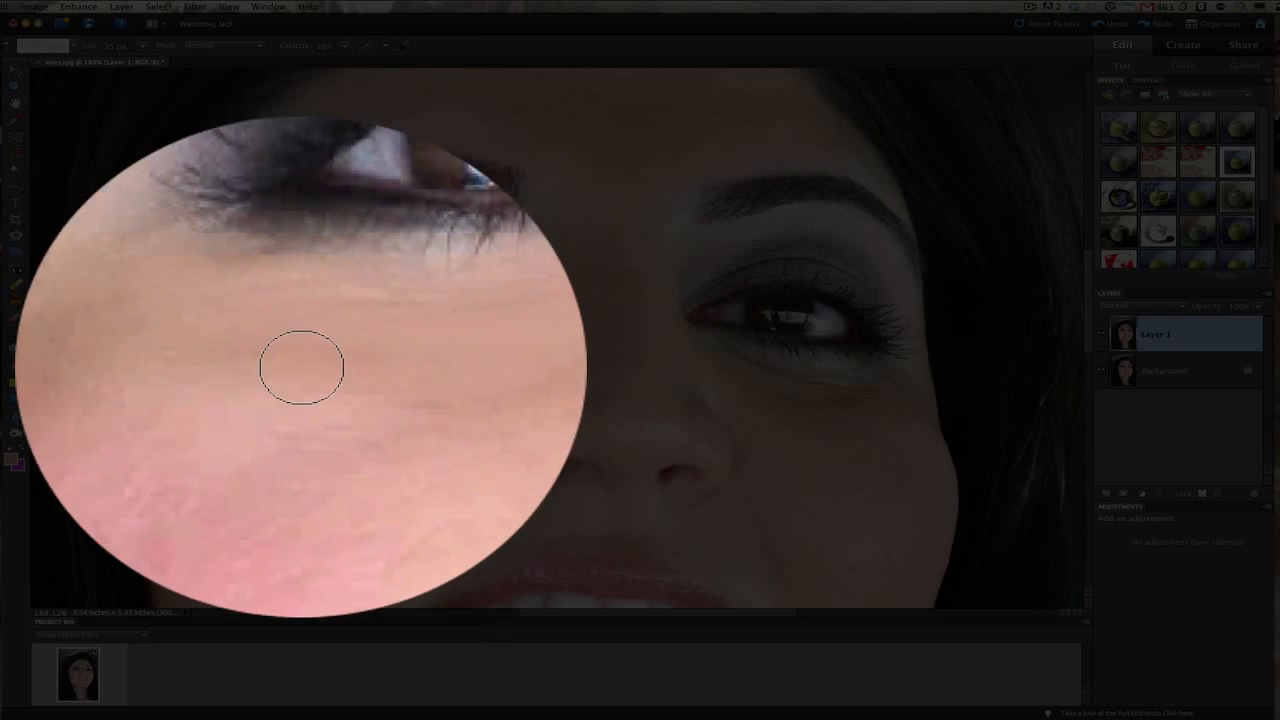
# Sample the darker skin tone at the inner corner of the left-hand eye as the foreground color
pyautogui.click(12, 457)
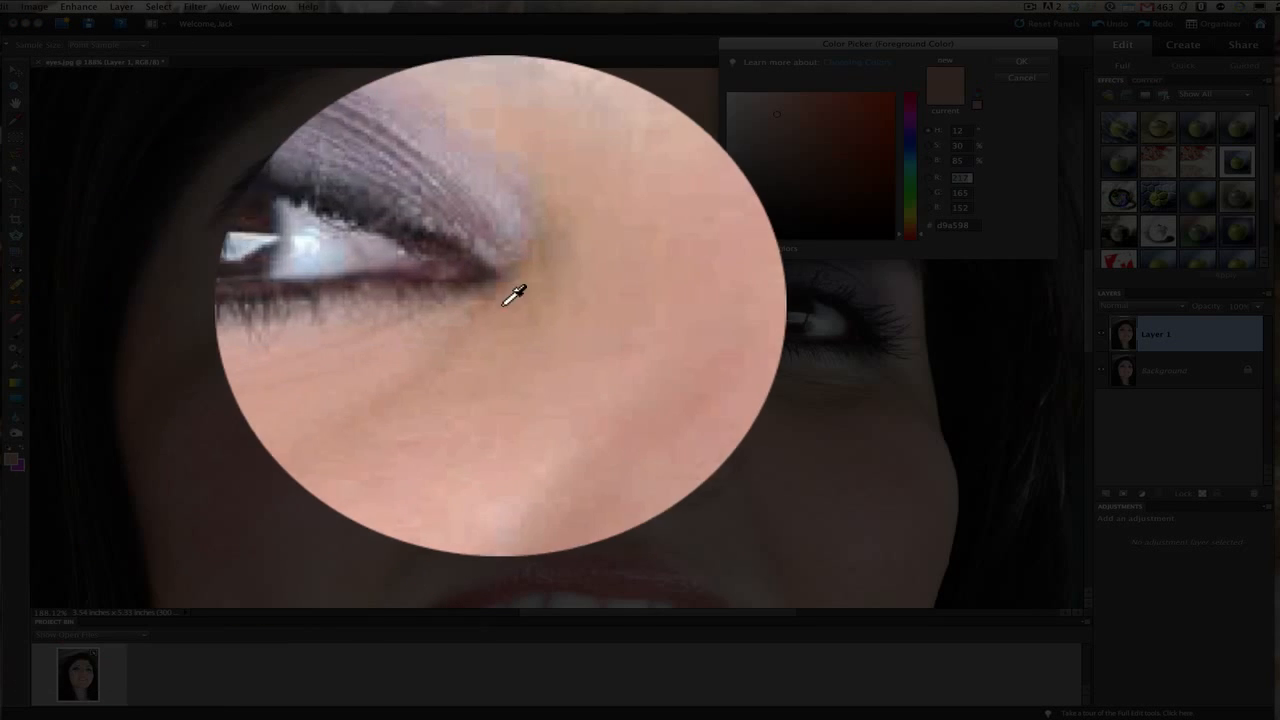
pyautogui.click(515, 294)
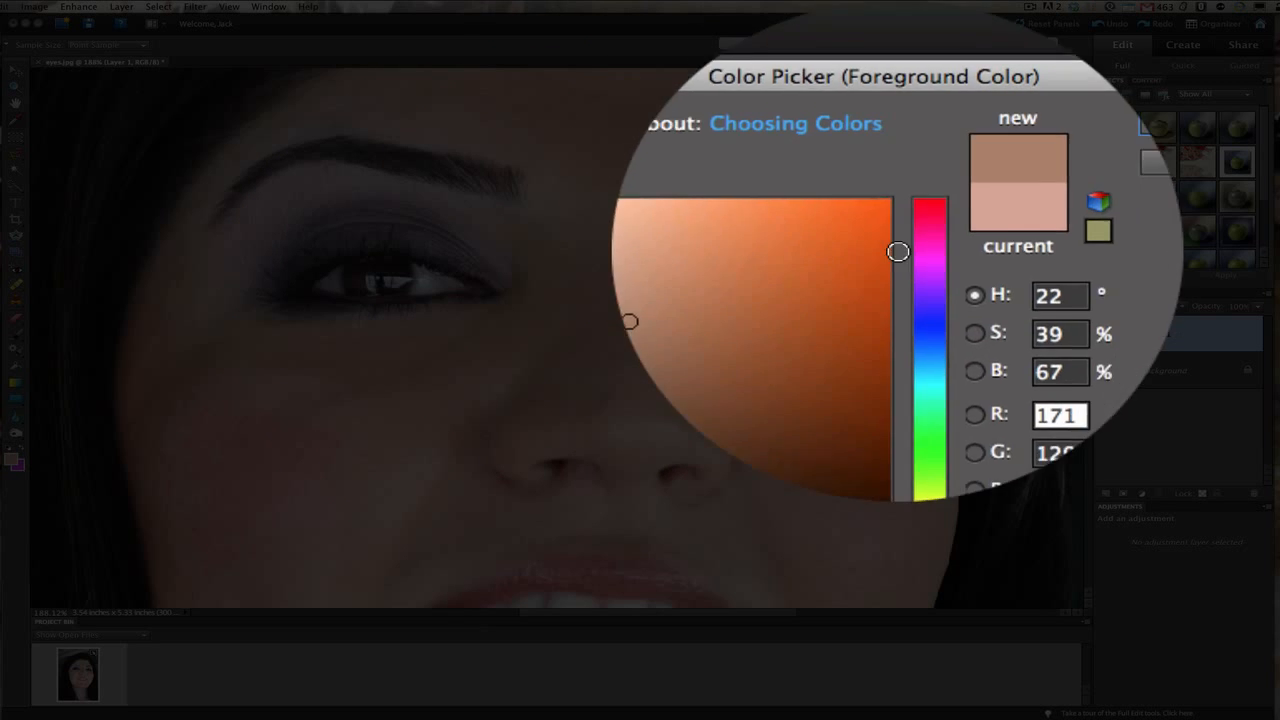
pyautogui.click(1018, 65)
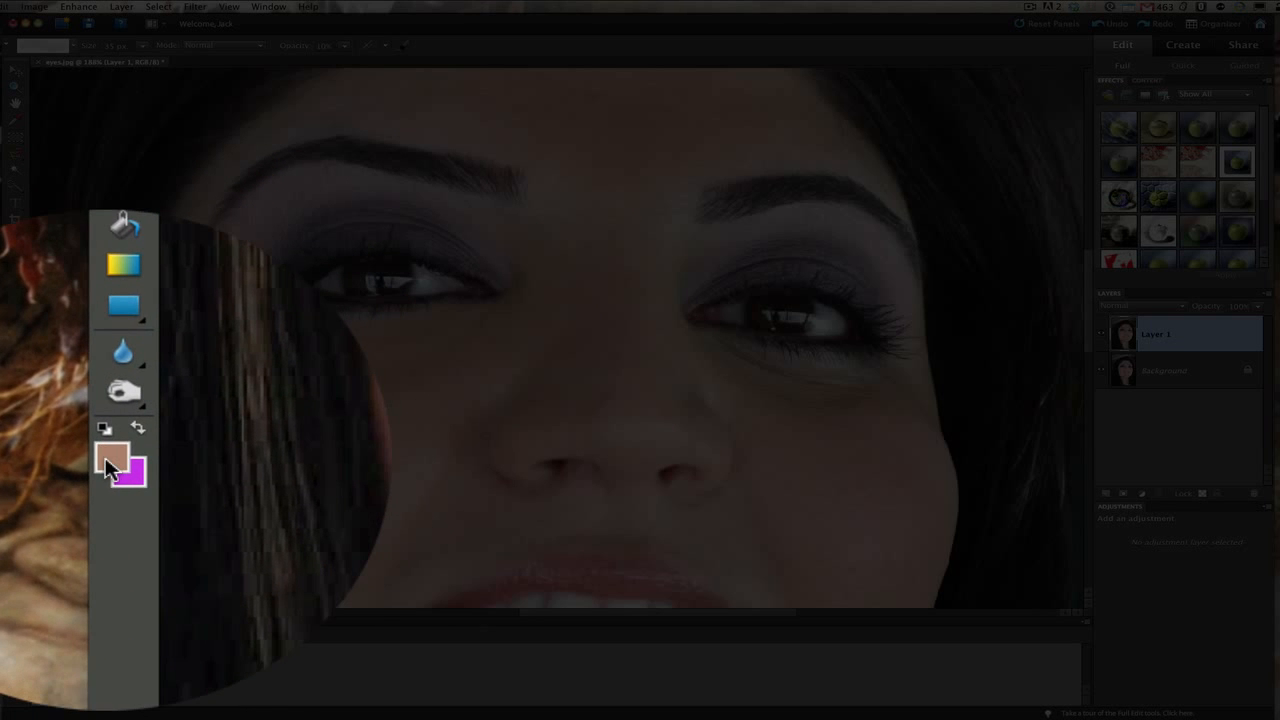
# Sample the skin tone beneath the inner corner of the right-hand eye, color d0a690, and set the brush opacity to 20%
pyautogui.click(110, 462)
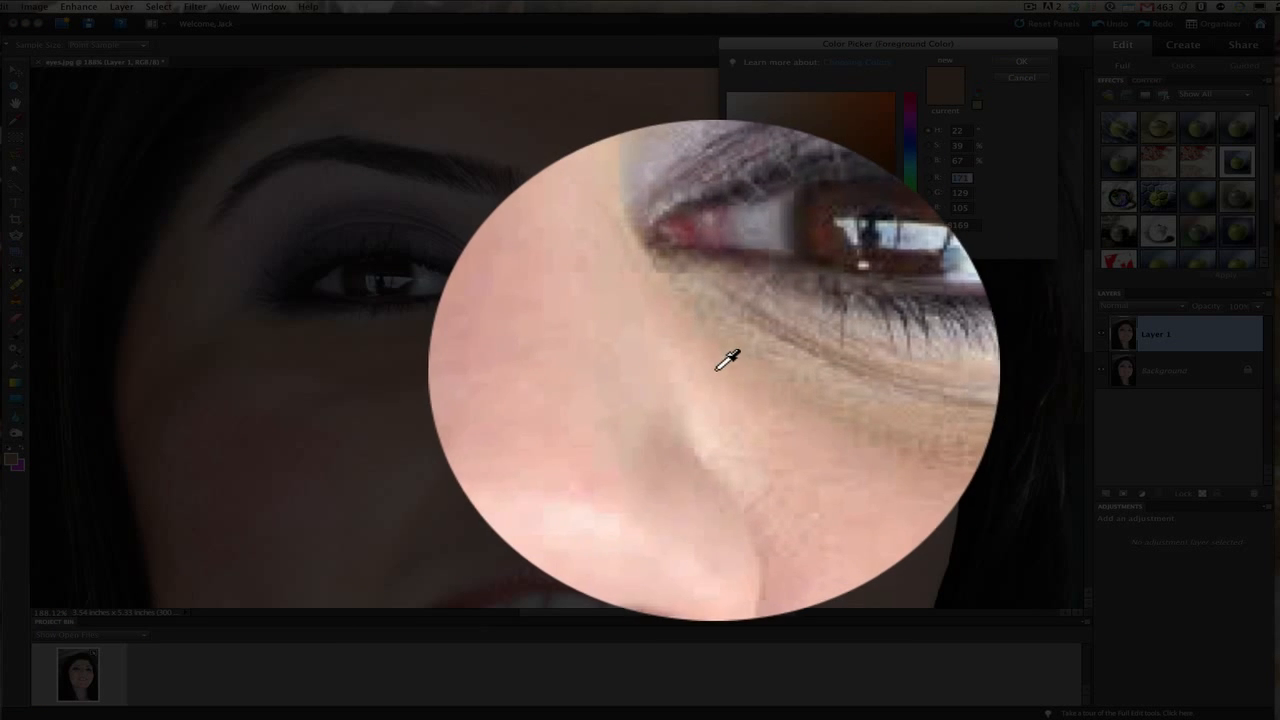
pyautogui.click(727, 356)
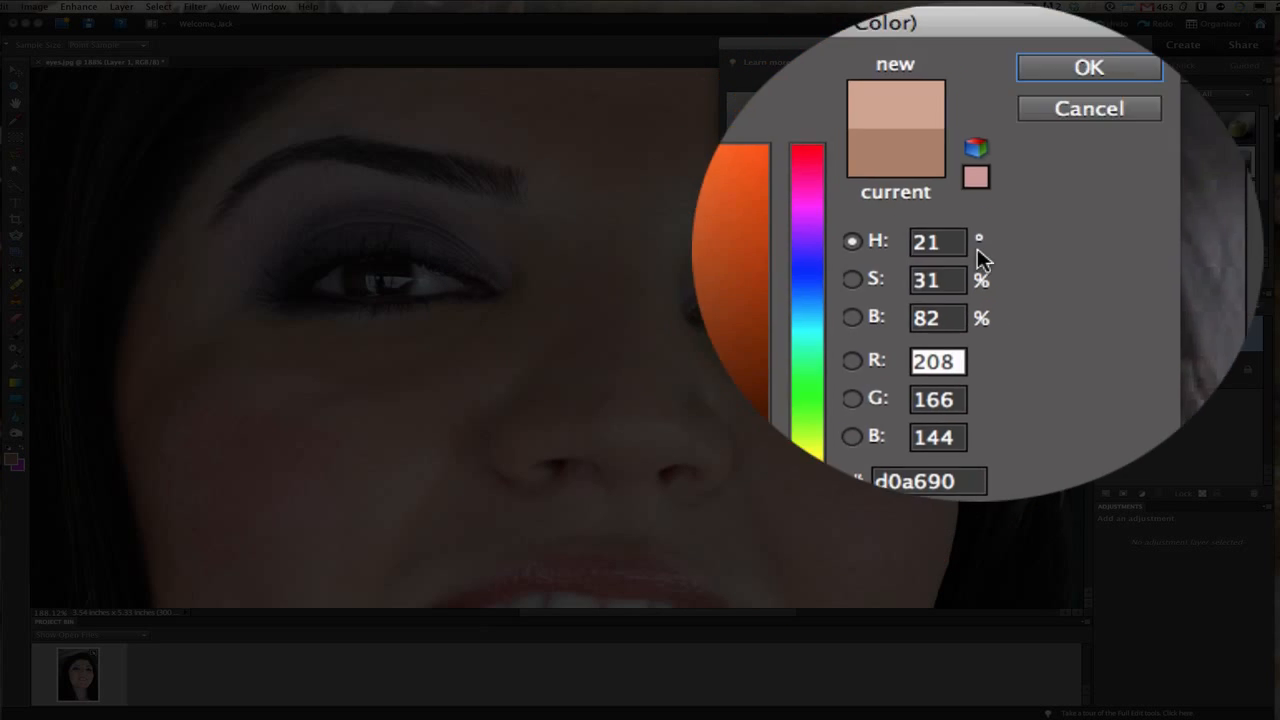
pyautogui.click(1006, 166)
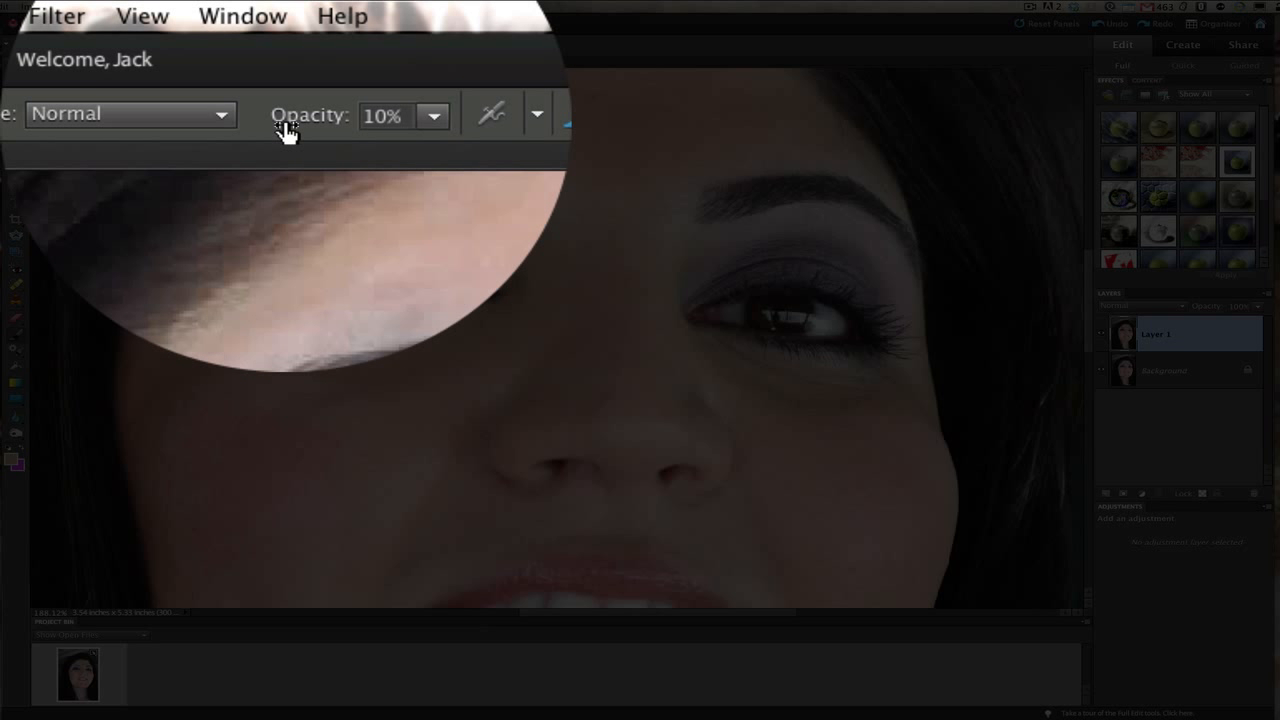
pyautogui.moveTo(285, 128); pyautogui.dragTo(289, 126)
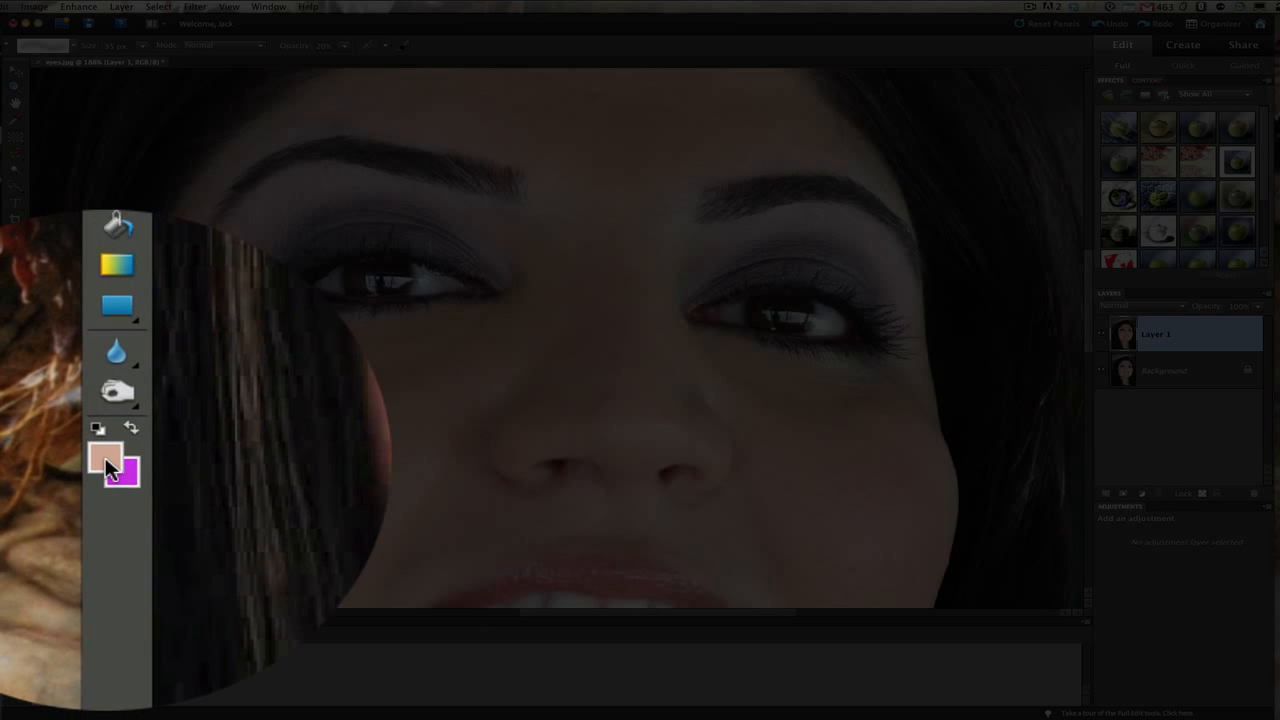
# Sample foreground color d8a999 from the skin and brush over the dark areas beneath both eyes
pyautogui.click(90, 435)
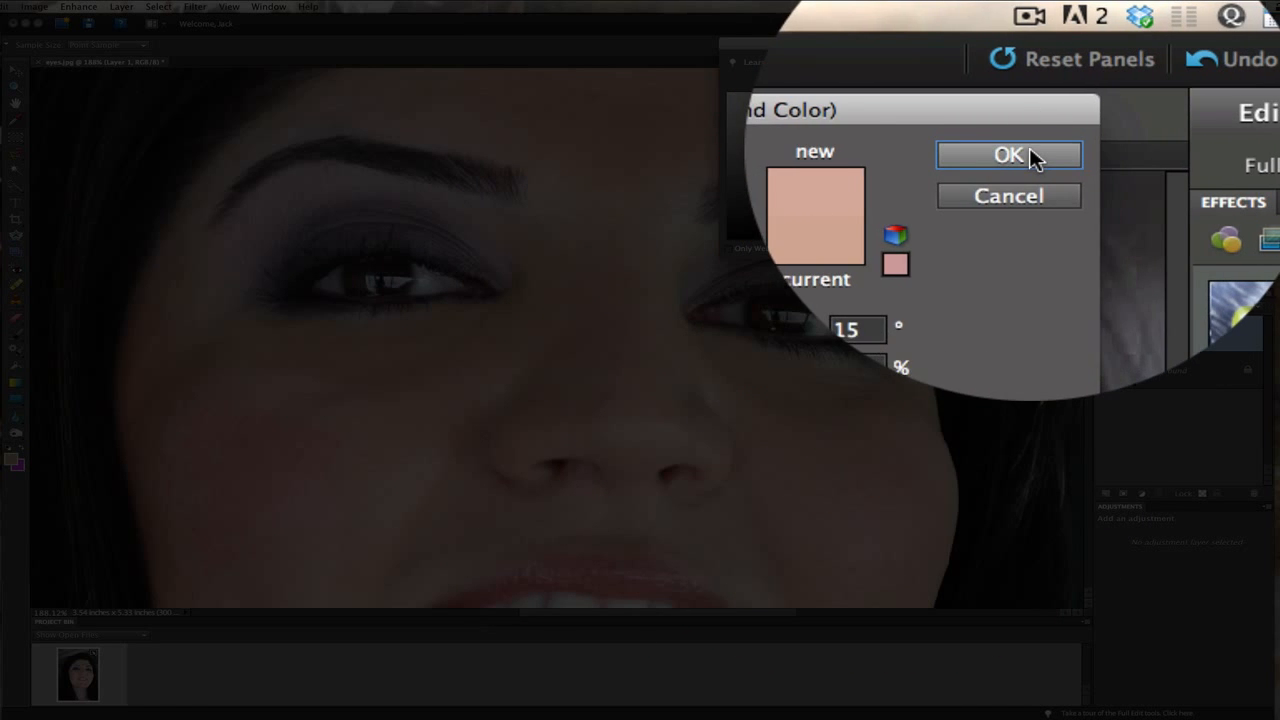
pyautogui.click(1021, 61)
pyautogui.moveTo(858, 385)
pyautogui.mouseDown()
pyautogui.moveTo(885, 376)
pyautogui.moveTo(850, 373)
pyautogui.moveTo(890, 365)
pyautogui.moveTo(846, 367)
pyautogui.moveTo(891, 362)
pyautogui.moveTo(834, 387)
pyautogui.moveTo(877, 385)
pyautogui.moveTo(855, 396)
pyautogui.moveTo(876, 400)
pyautogui.moveTo(854, 401)
pyautogui.moveTo(902, 389)
pyautogui.moveTo(771, 400)
pyautogui.moveTo(841, 409)
pyautogui.moveTo(762, 390)
pyautogui.moveTo(836, 426)
pyautogui.moveTo(735, 380)
pyautogui.moveTo(847, 432)
pyautogui.moveTo(830, 426)
pyautogui.moveTo(905, 418)
pyautogui.moveTo(840, 417)
pyautogui.moveTo(949, 395)
pyautogui.moveTo(843, 384)
pyautogui.moveTo(908, 370)
pyautogui.moveTo(892, 374)
pyautogui.moveTo(912, 374)
pyautogui.moveTo(925, 404)
pyautogui.moveTo(804, 377)
pyautogui.moveTo(846, 380)
pyautogui.mouseUp()
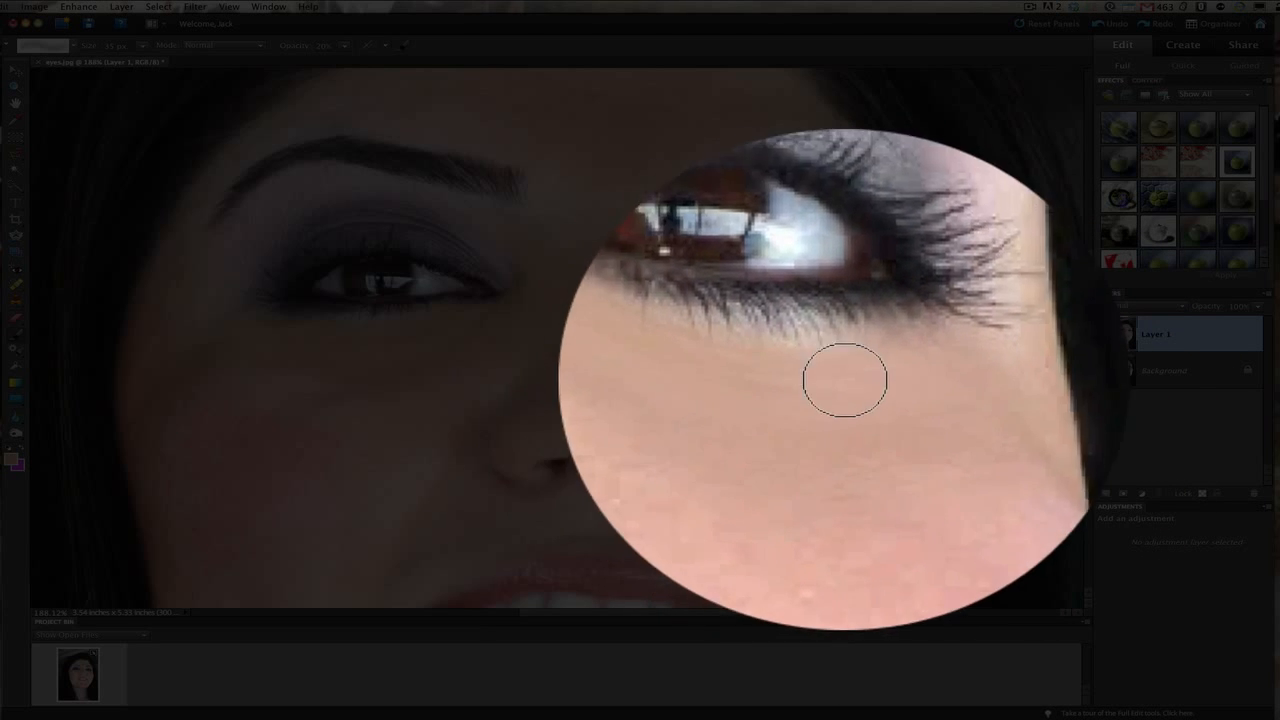
pyautogui.moveTo(394, 374); pyautogui.dragTo(475, 334)
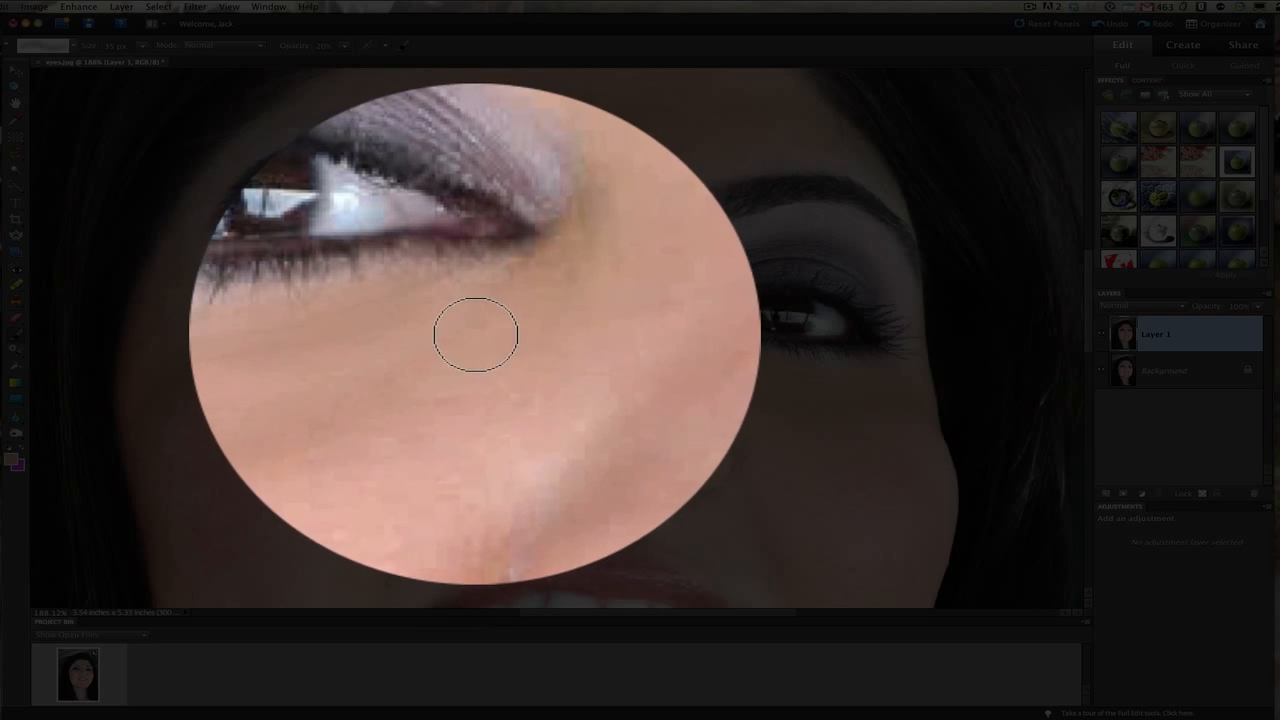
# Sample the skin tone beneath the left-hand eye as the foreground color and lower the brush opacity to 5%
pyautogui.click(13, 461)
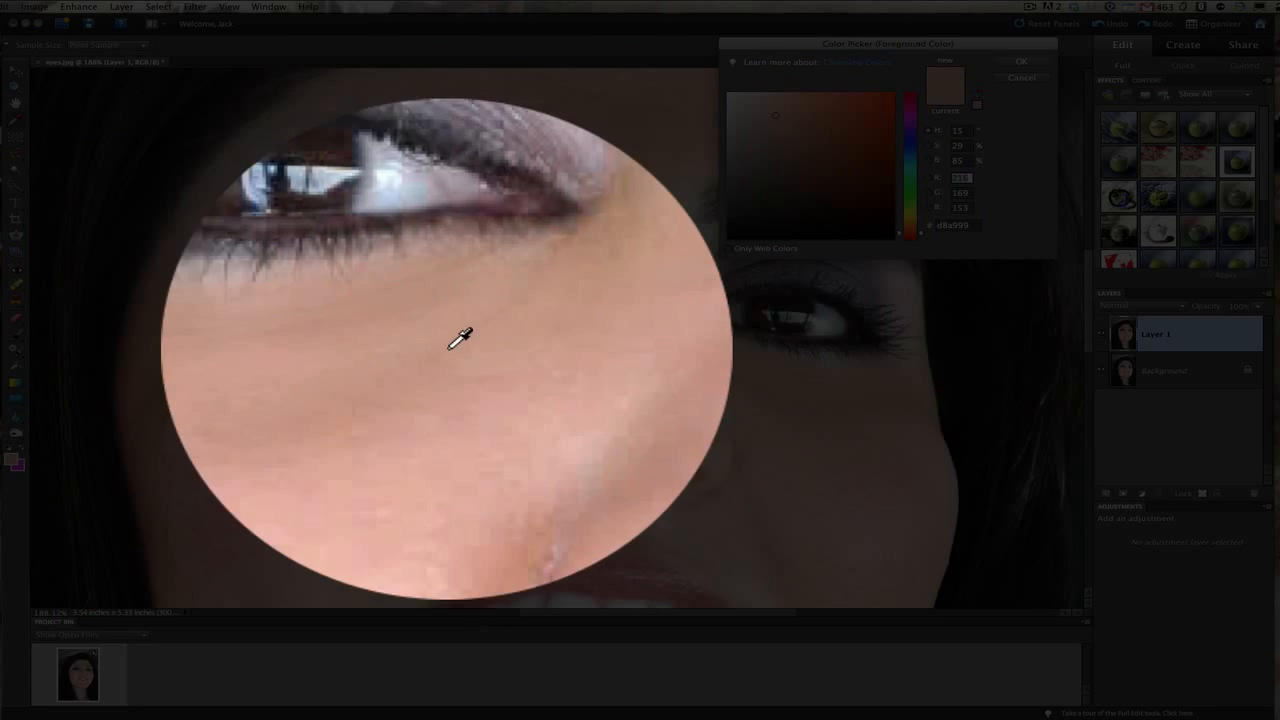
pyautogui.click(452, 346)
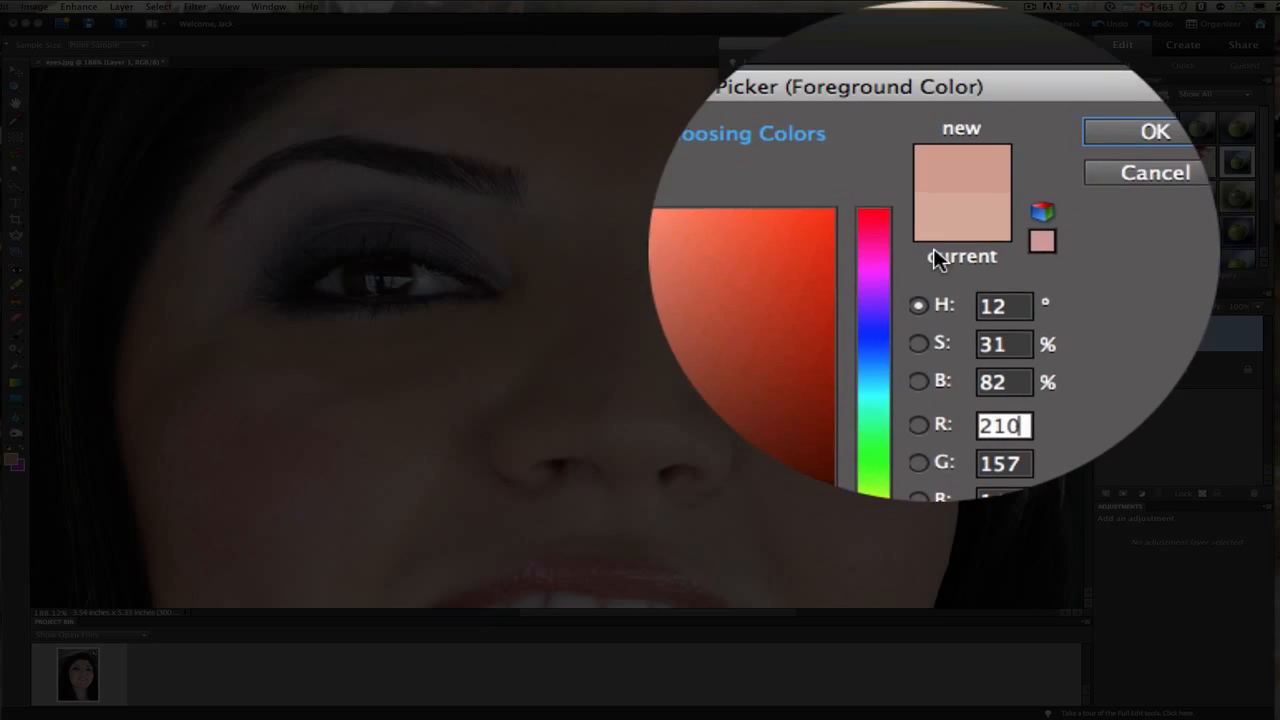
pyautogui.click(1000, 165)
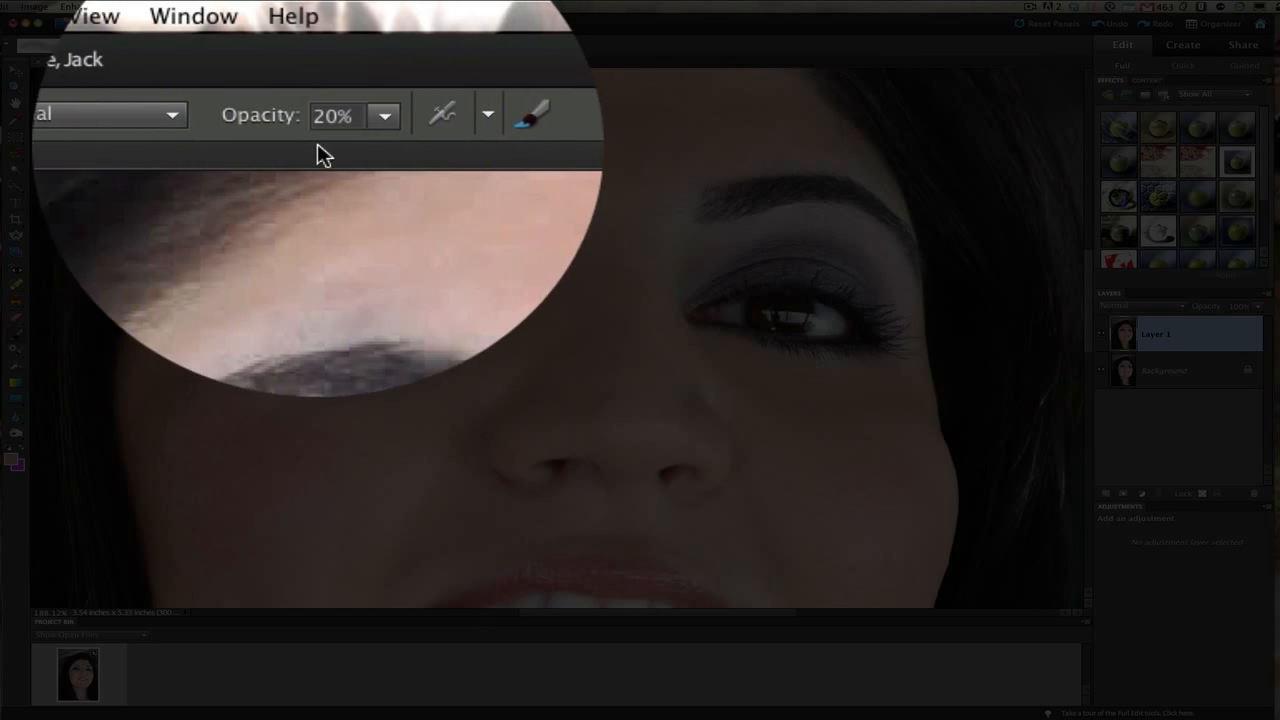
pyautogui.moveTo(300, 126); pyautogui.dragTo(292, 129)
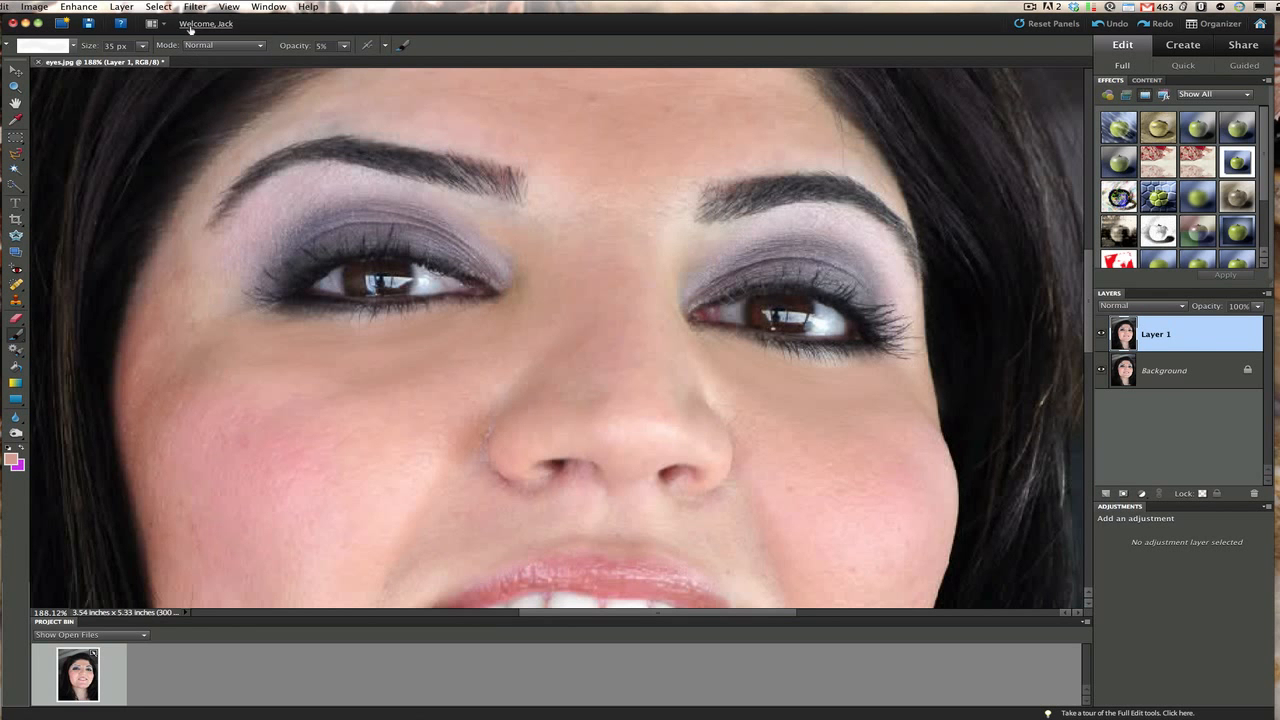
# Fit the whole retouched portrait on screen
pyautogui.click(229, 7)
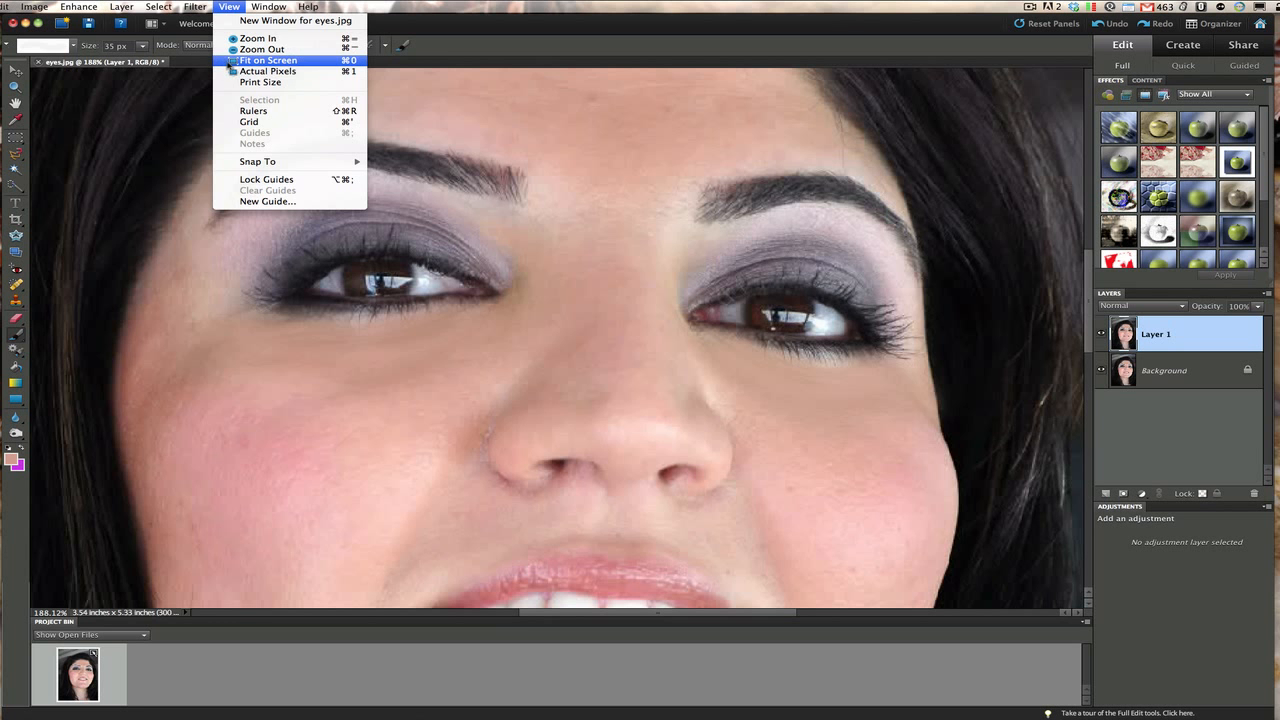
pyautogui.click(230, 60)
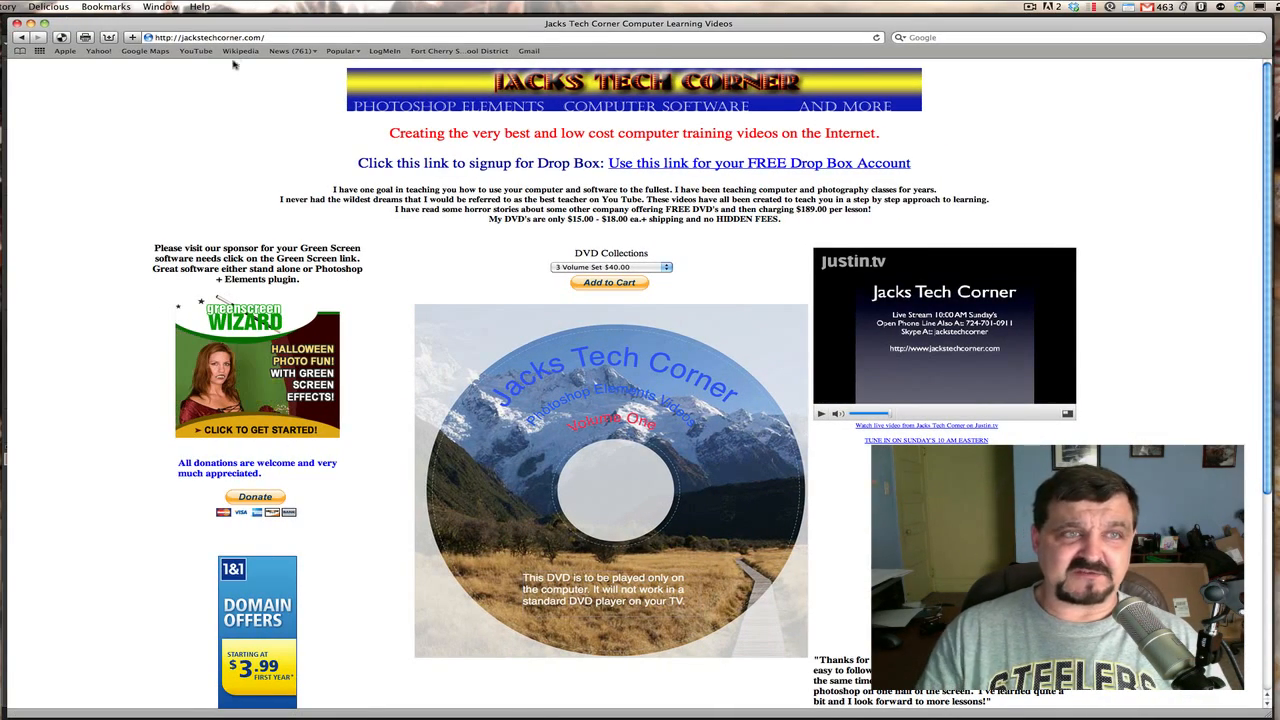
# Look over the Jacks Tech Corner home page in the web browser, including its list of DVD collections
pyautogui.click(275, 38)
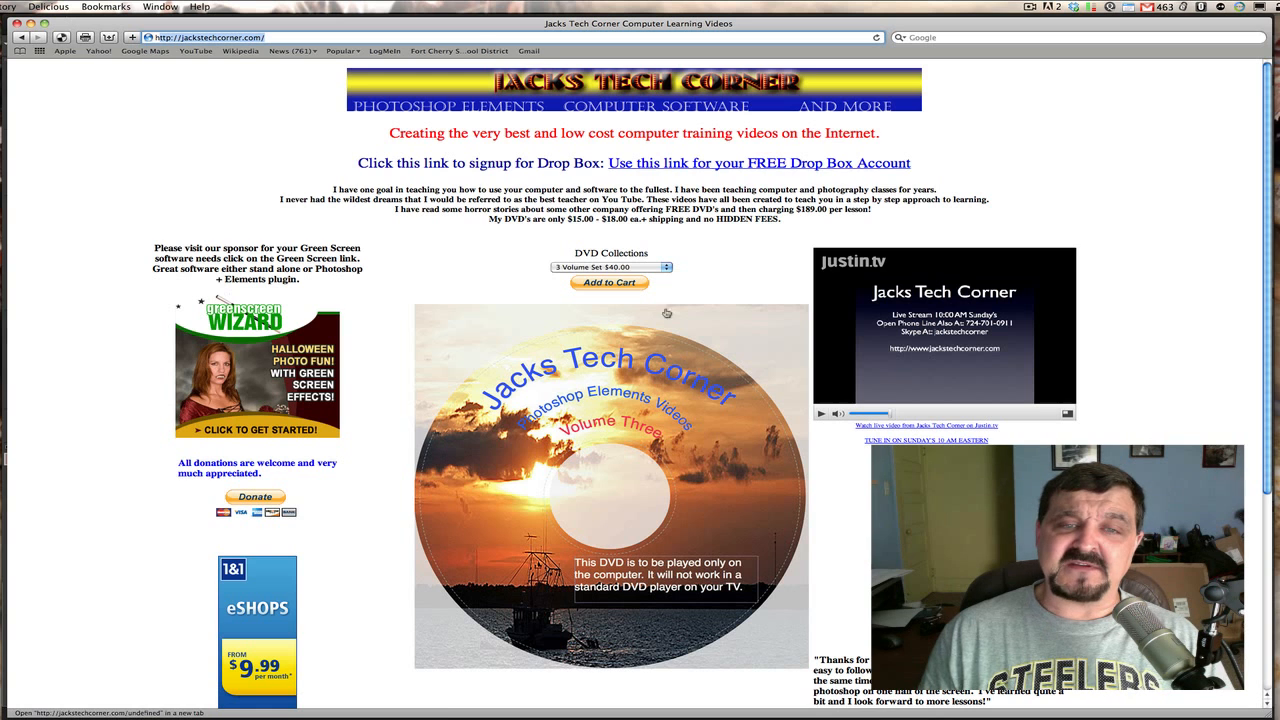
pyautogui.click(666, 269)
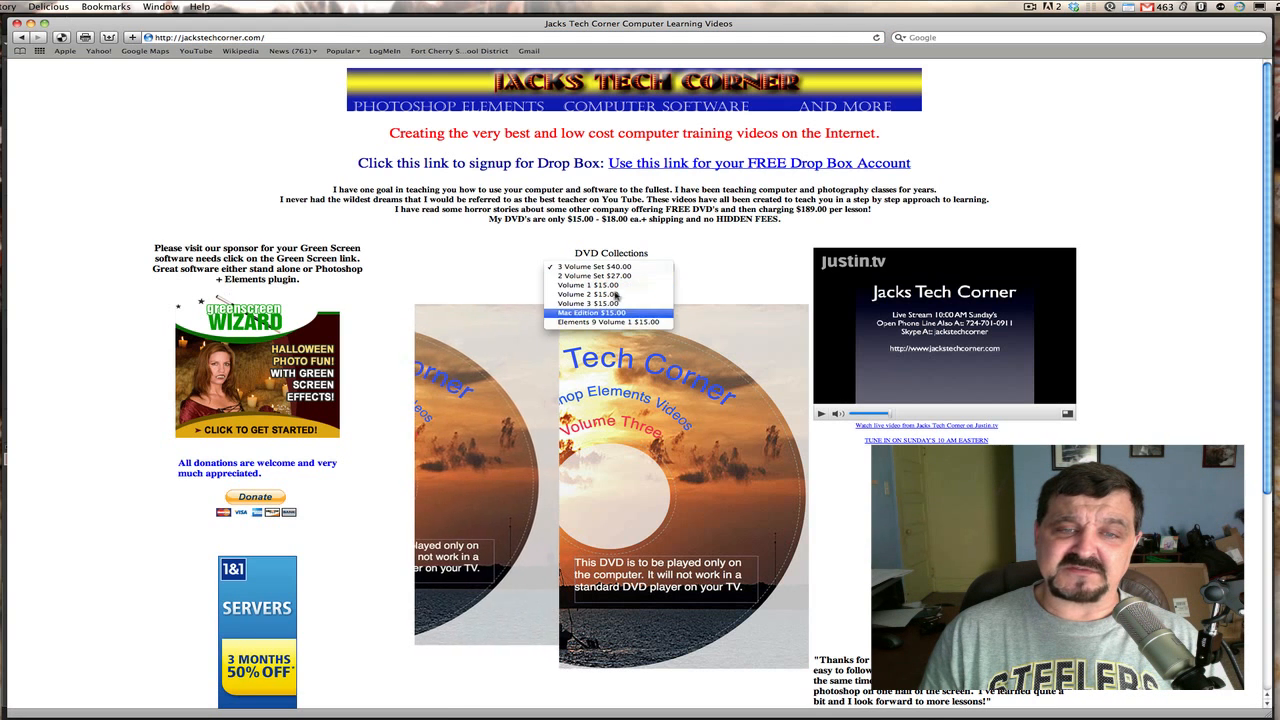
pyautogui.click(686, 266)
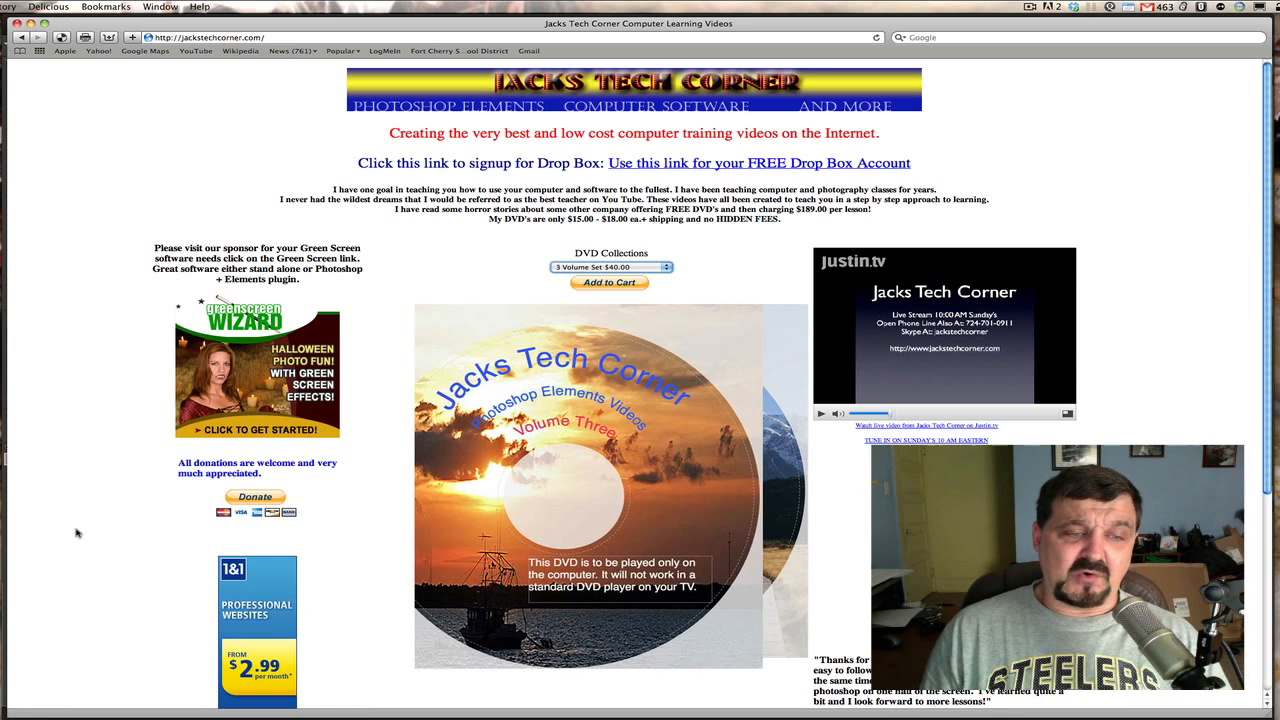
pyautogui.scroll(-1, 80, 537)
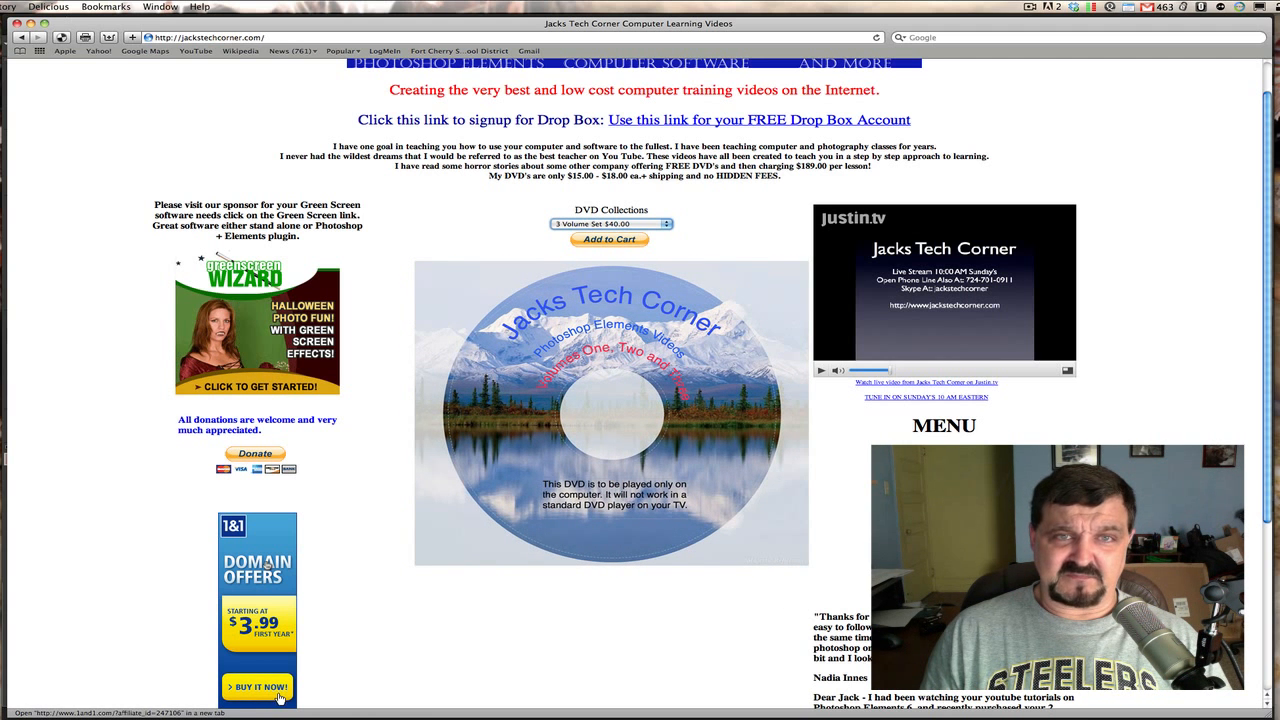
pyautogui.scroll(2, 154, 567)
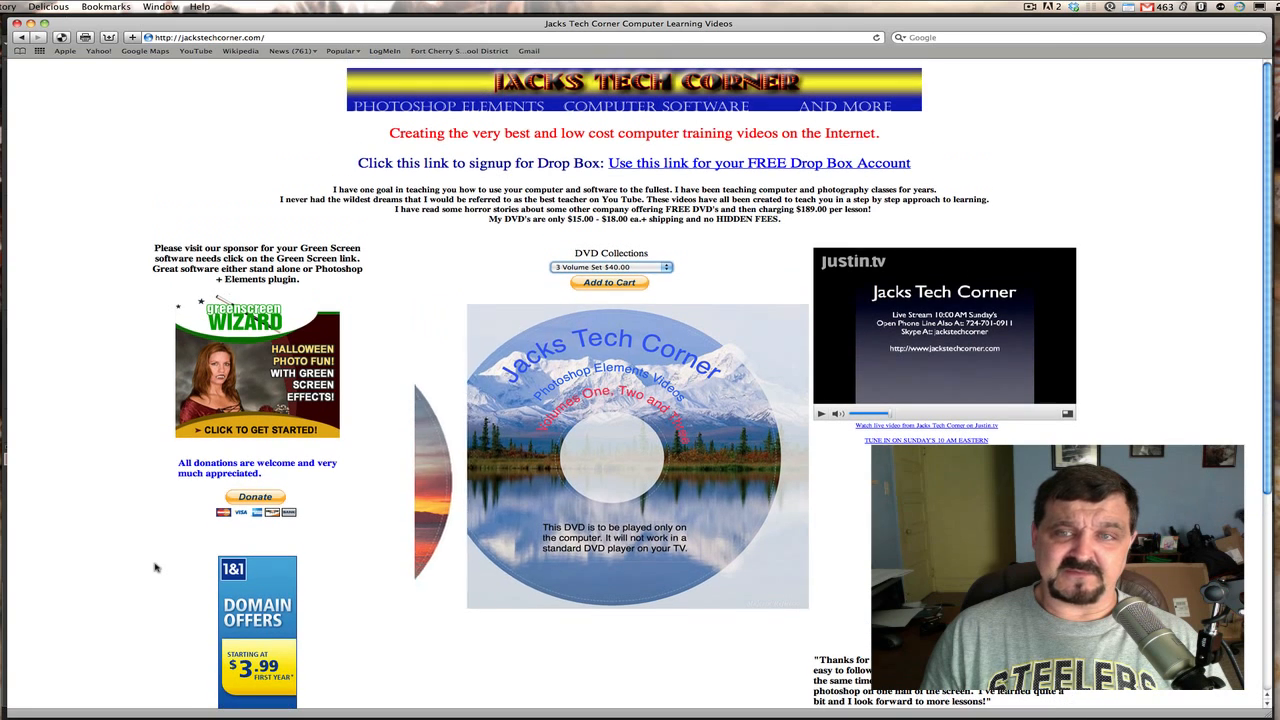